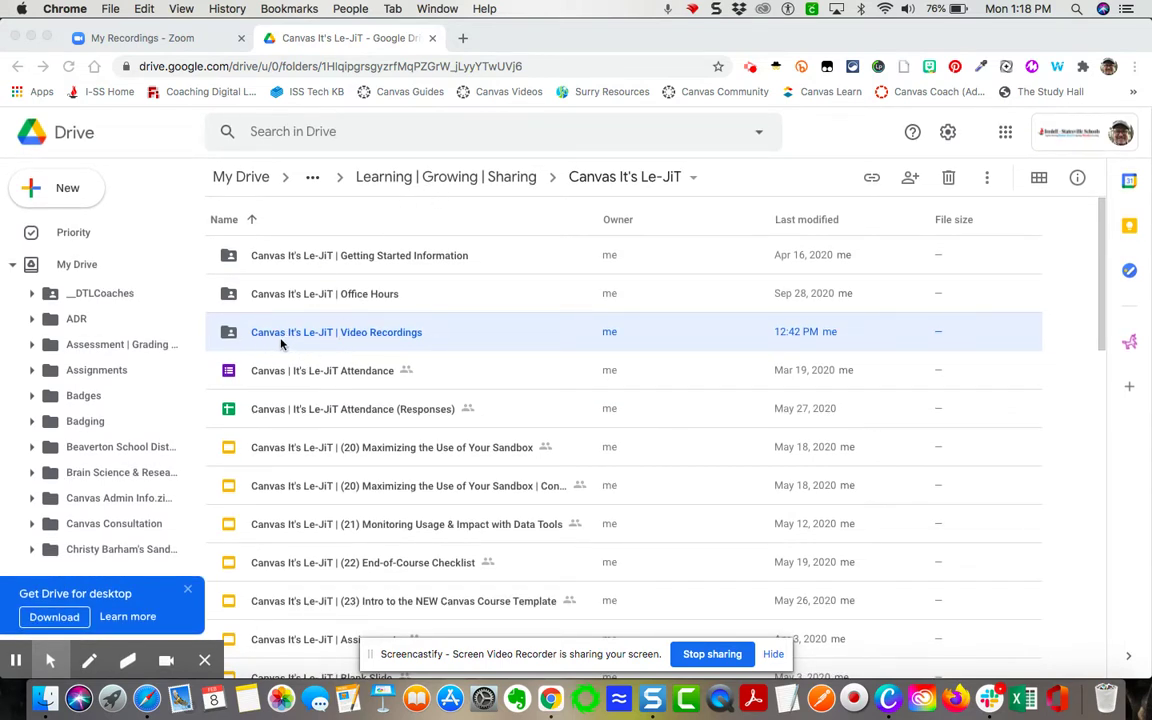
click(76, 188)
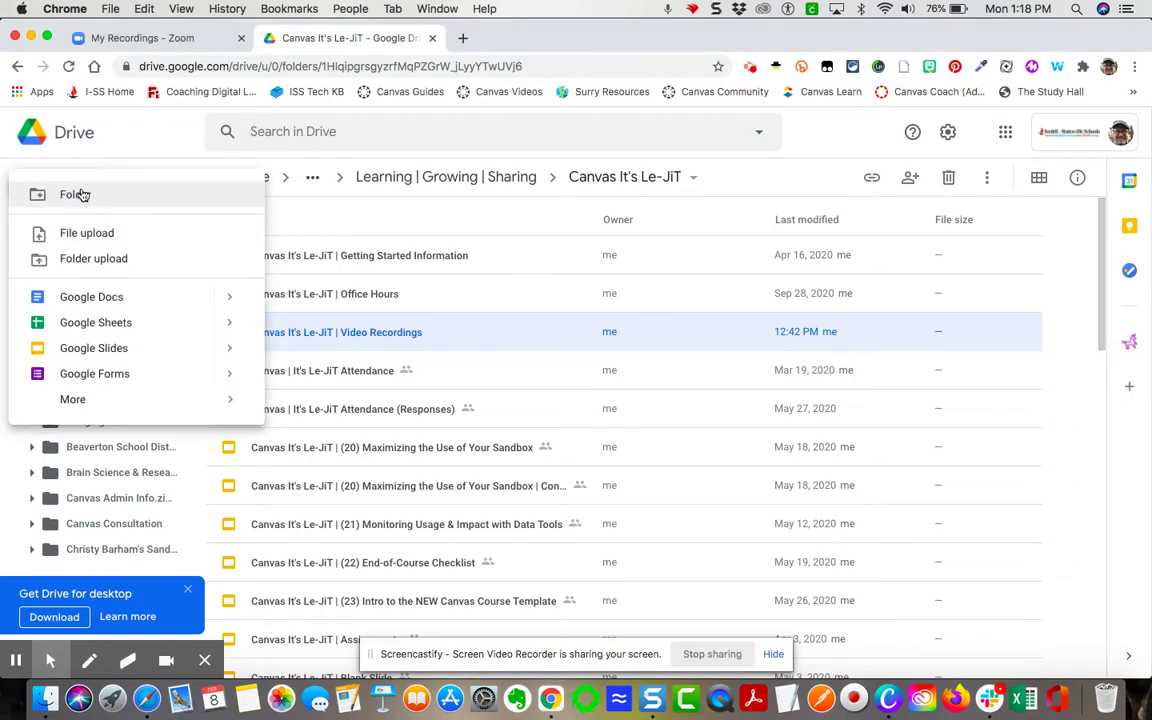
click(82, 192)
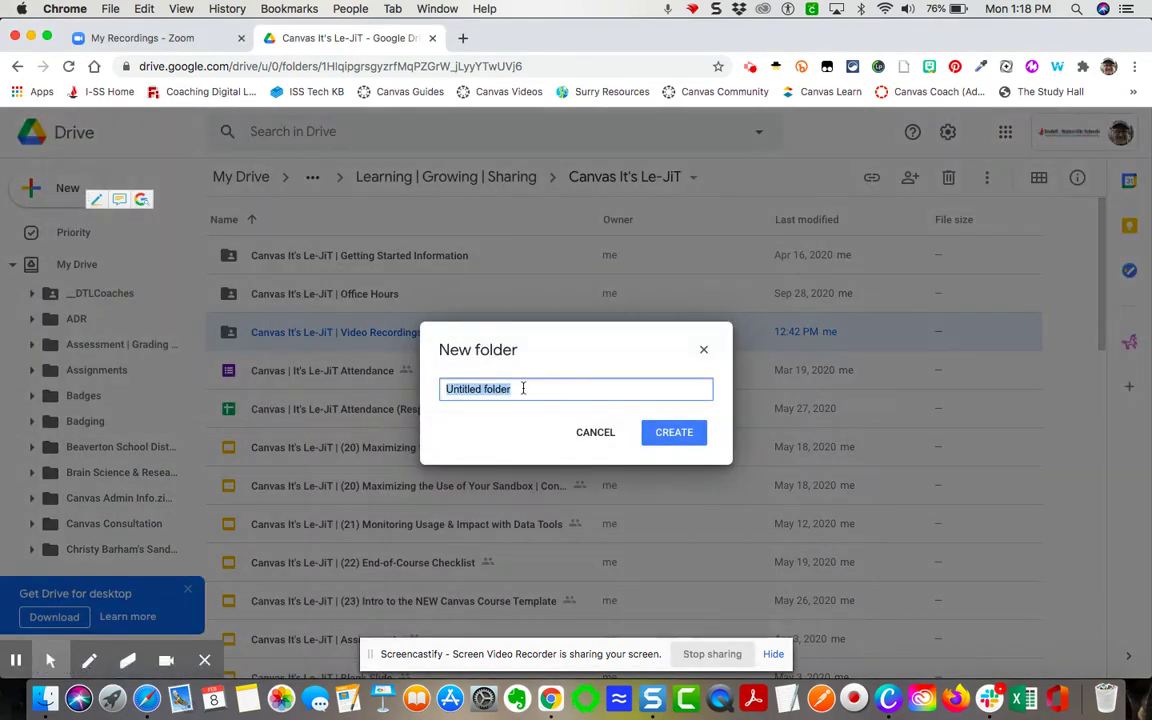
click(595, 432)
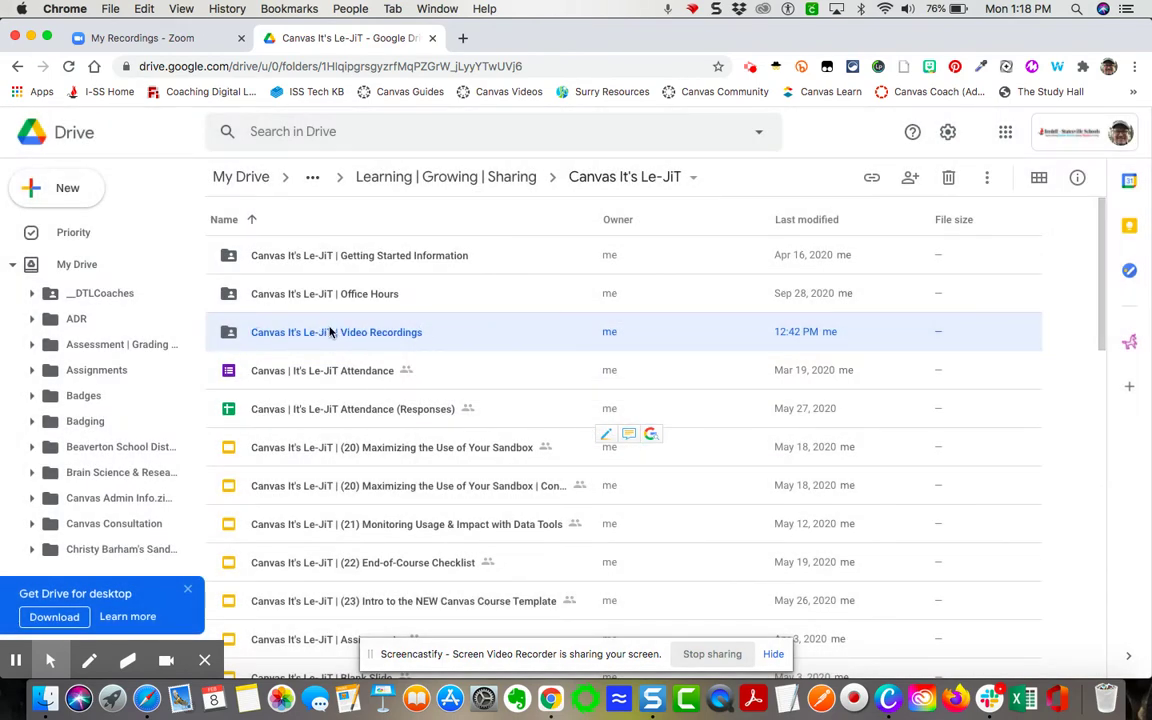
Open the "Canvas It's Le-JiT | Video Recordings" folder and start a file upload, browsing Downloads to the newest movies.
double_click(331, 333)
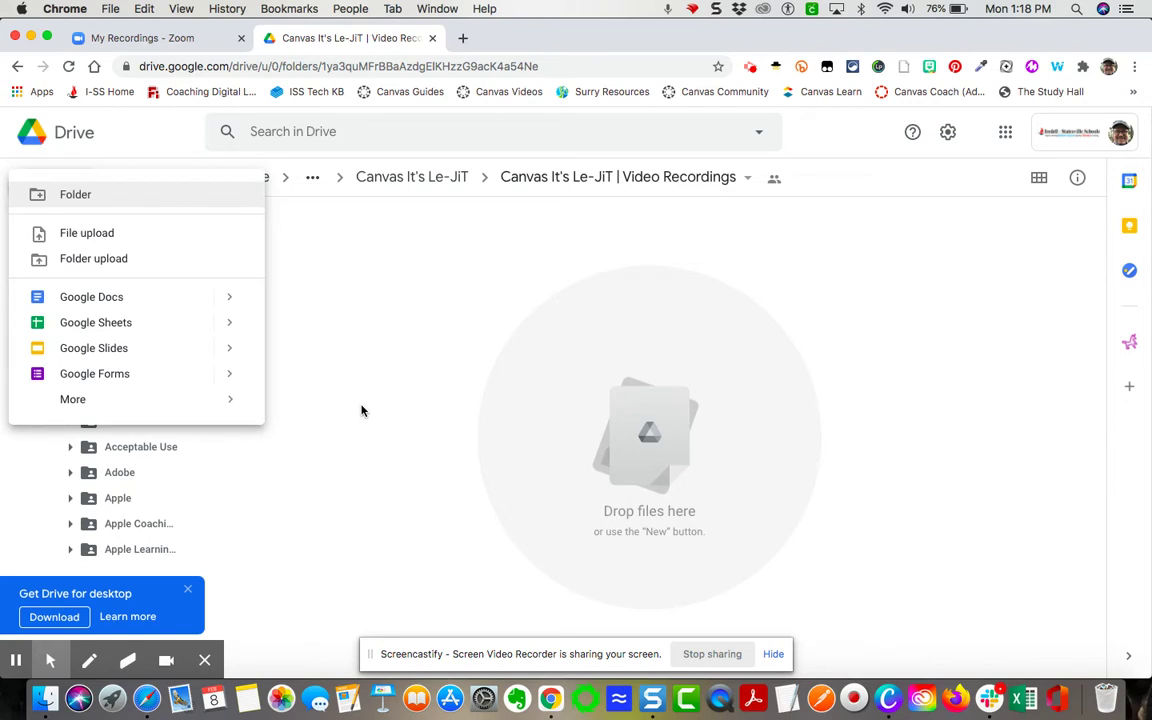
click(97, 232)
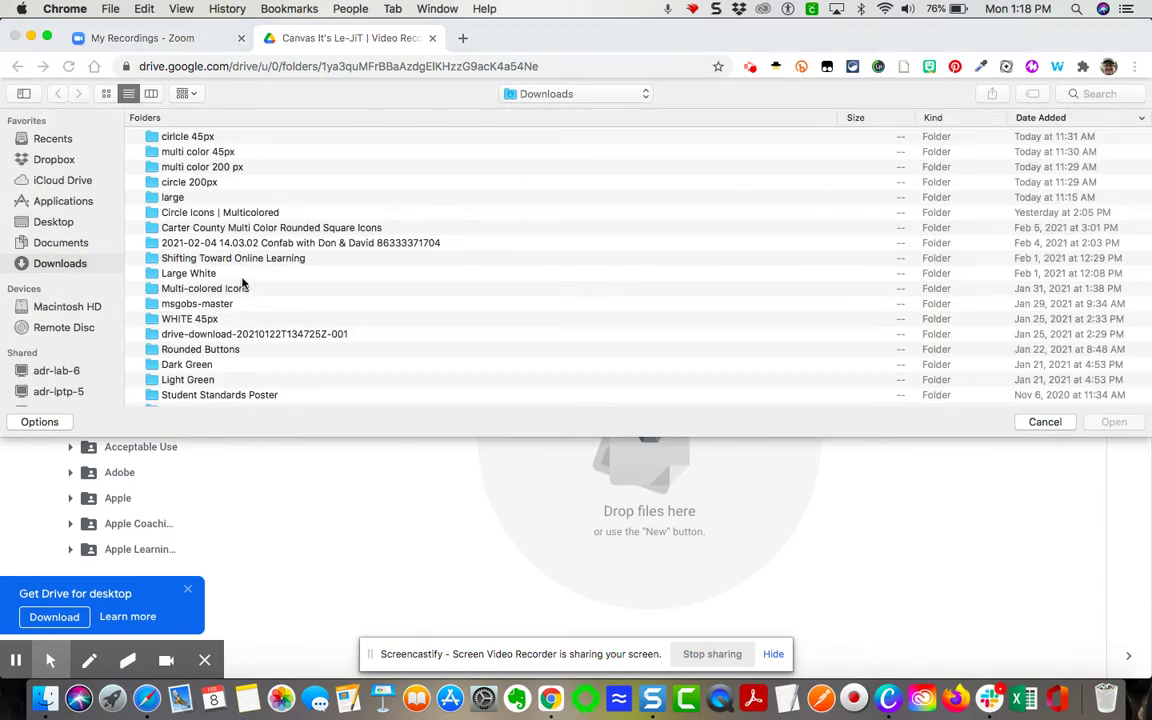
scroll(284, 312, down, 1)
scroll(284, 312, down, 2)
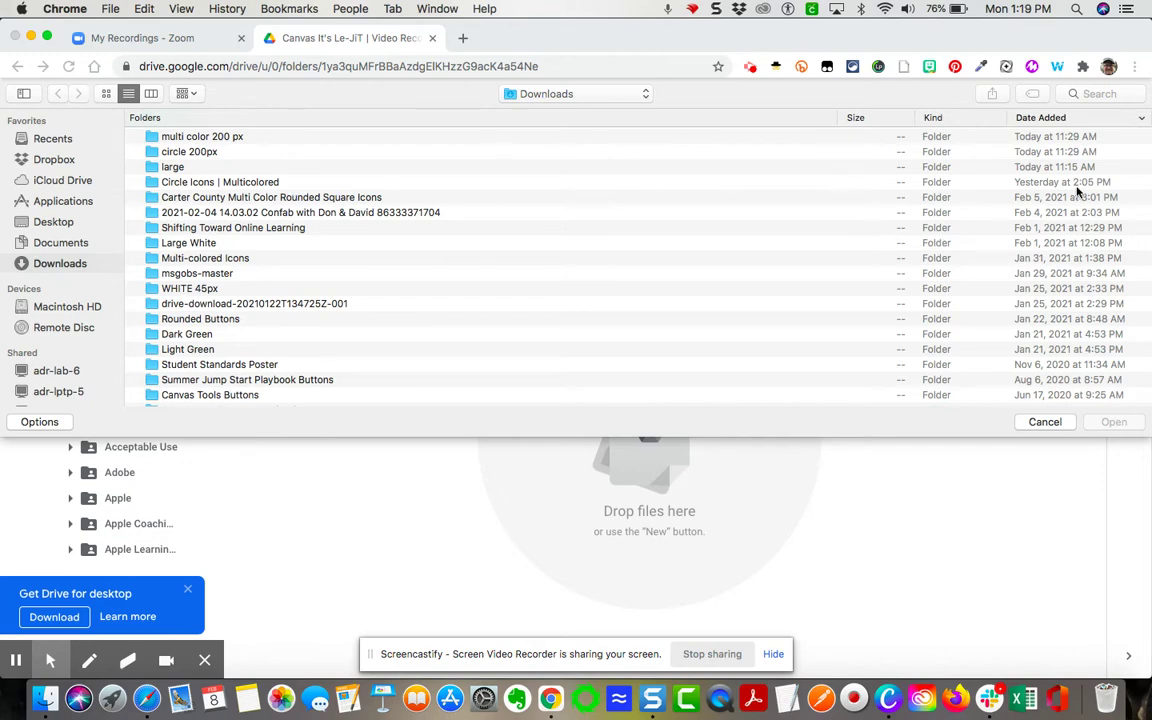
scroll(795, 205, down, 3)
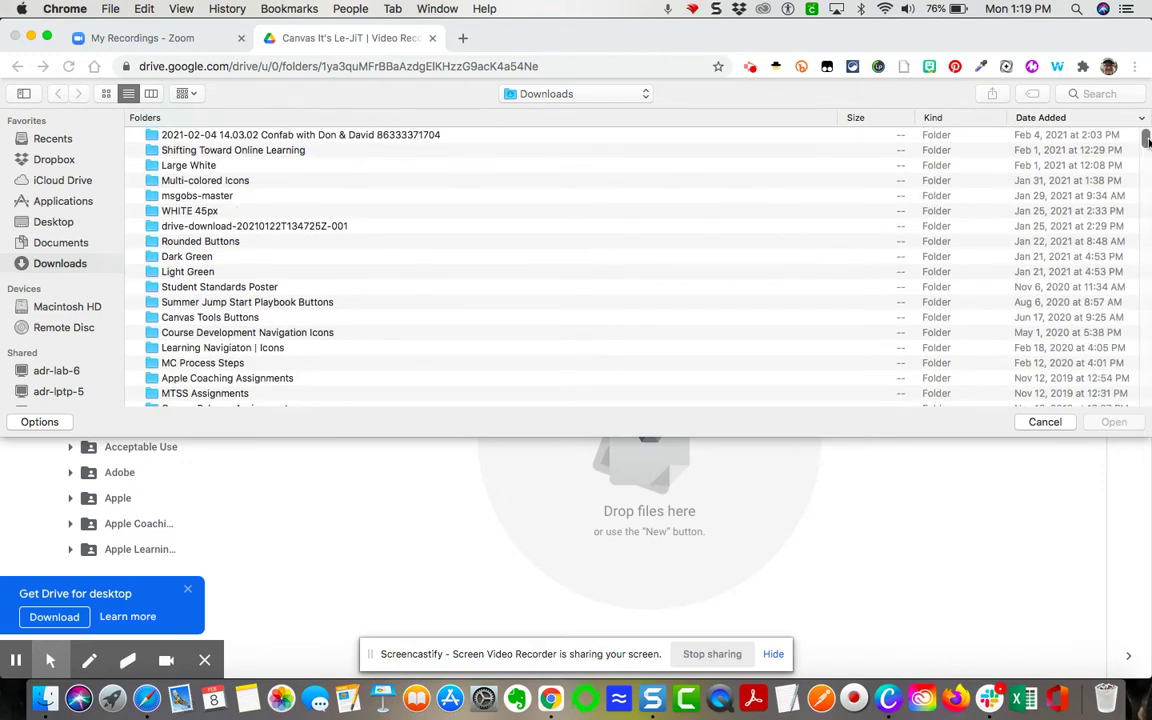
drag(1147, 140, 1147, 390)
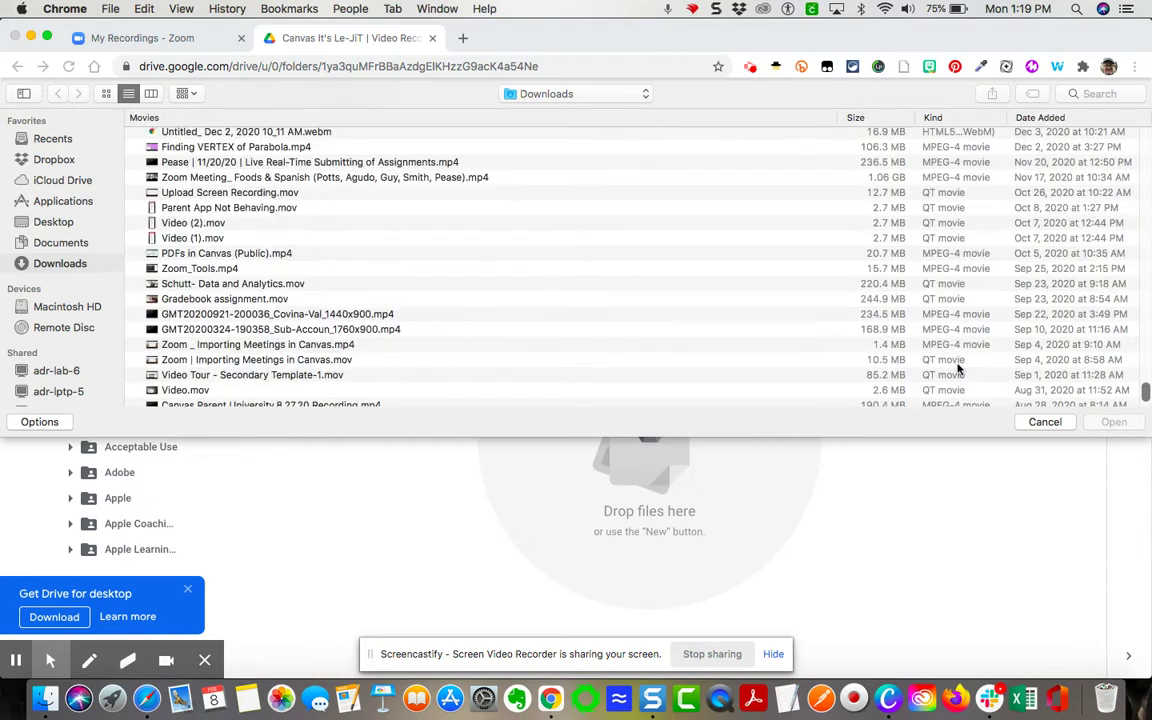
scroll(483, 274, up, 5)
scroll(483, 274, up, 5)
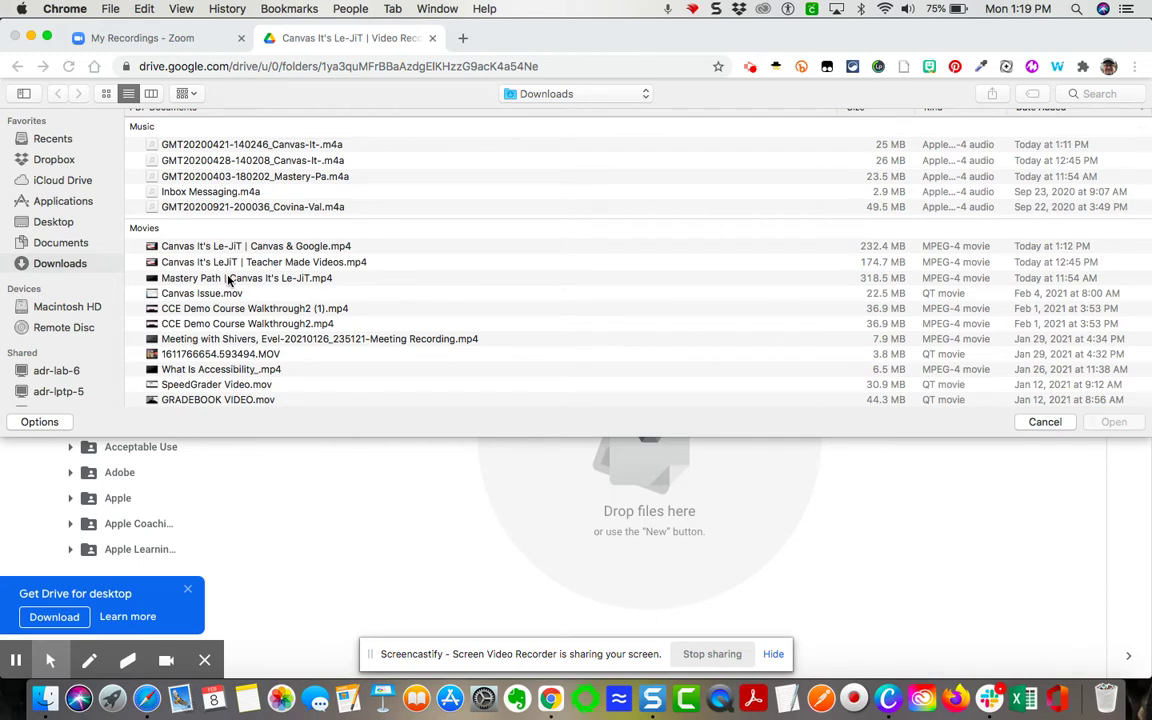
click(187, 94)
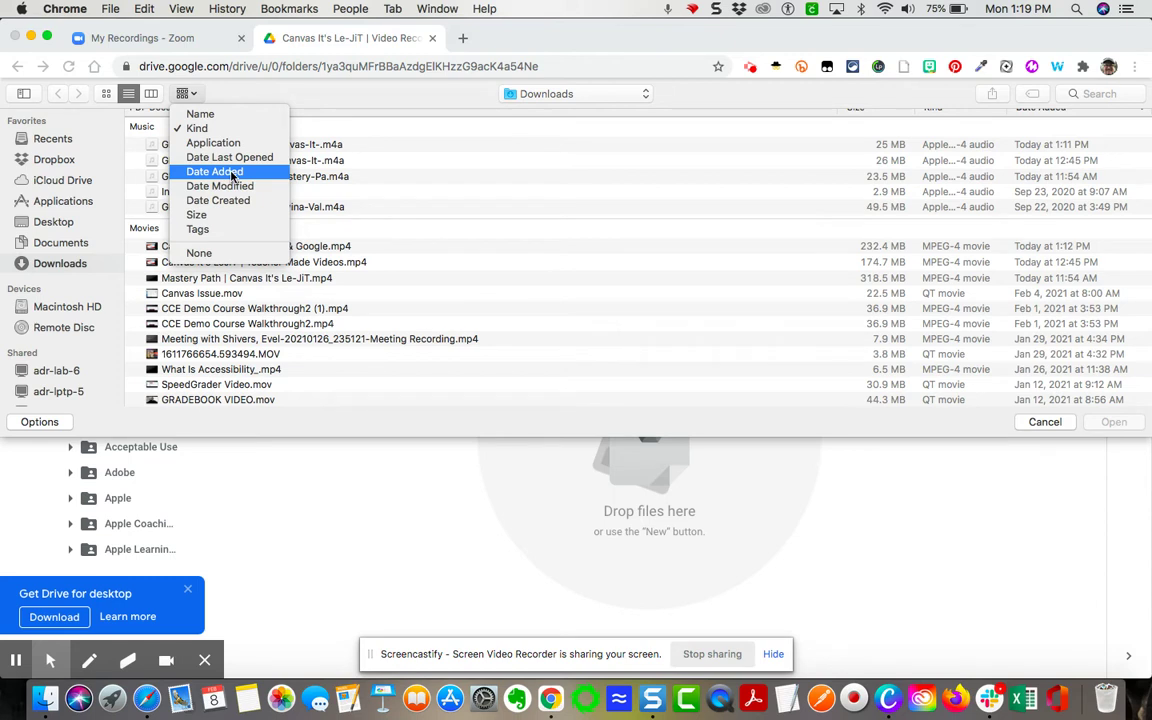
click(185, 92)
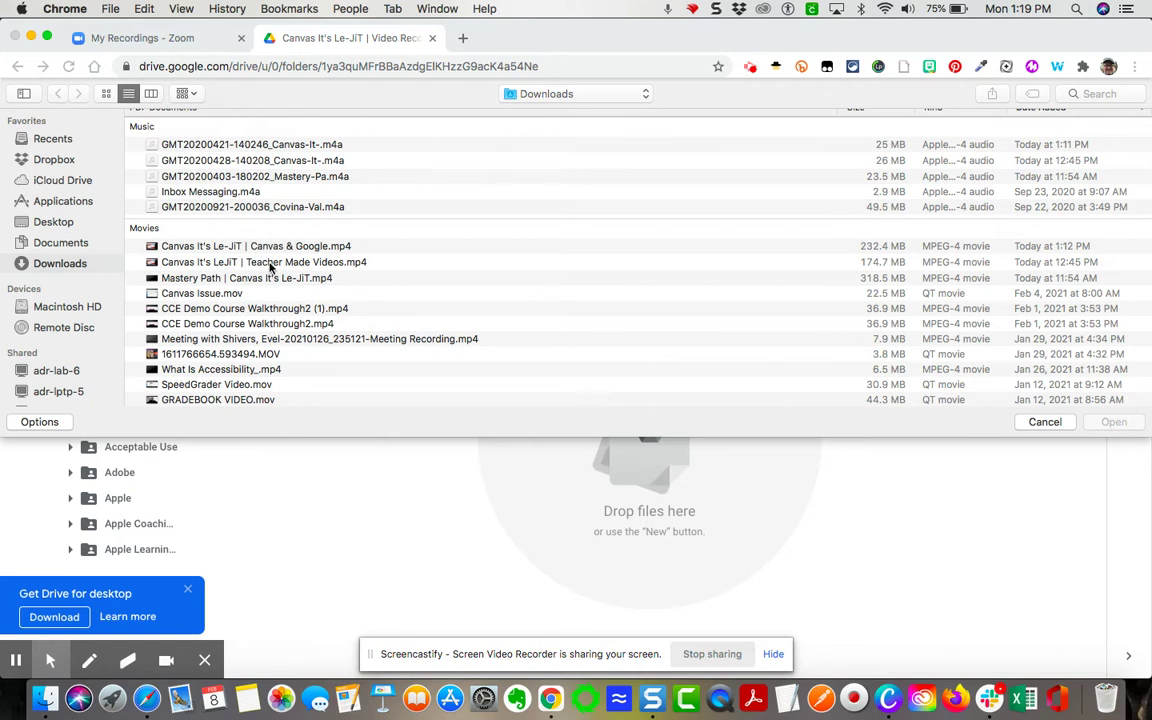
Try extending the selection over the neighbouring movies, but upload only "Canvas It's Le-JiT | Canvas & Google.mp4" to the folder.
click(251, 247)
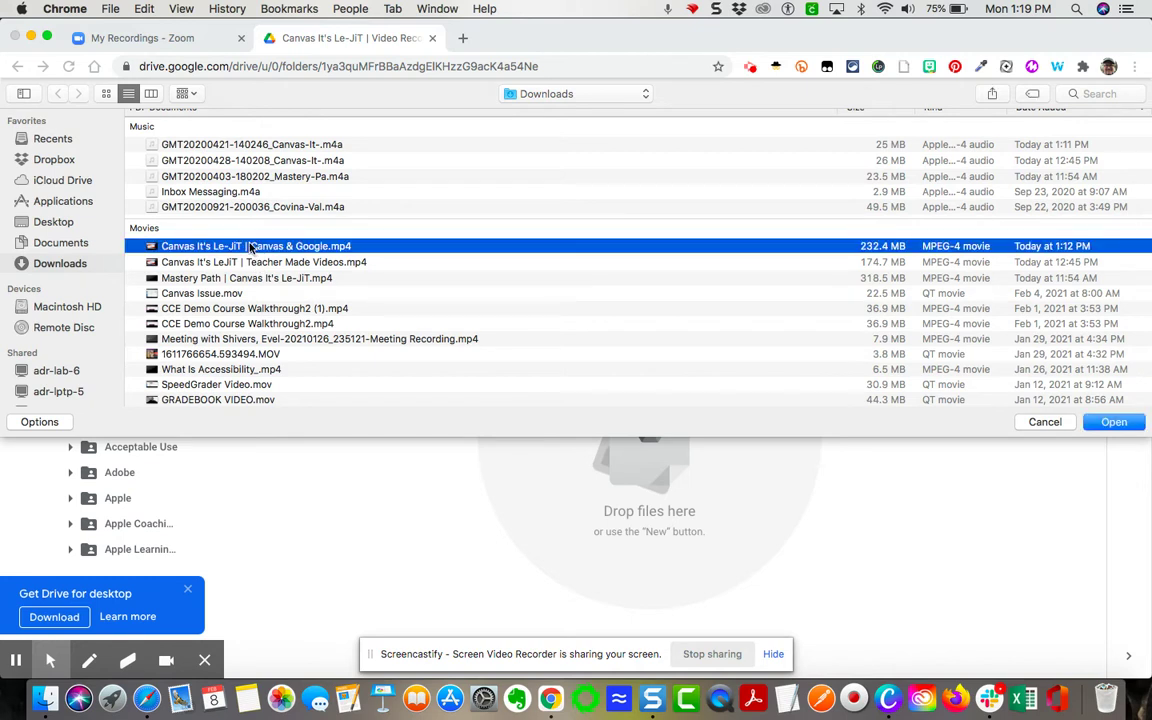
key(shift+Down)
key(shift+Down)
key(shift+Down)
key(shift+Down)
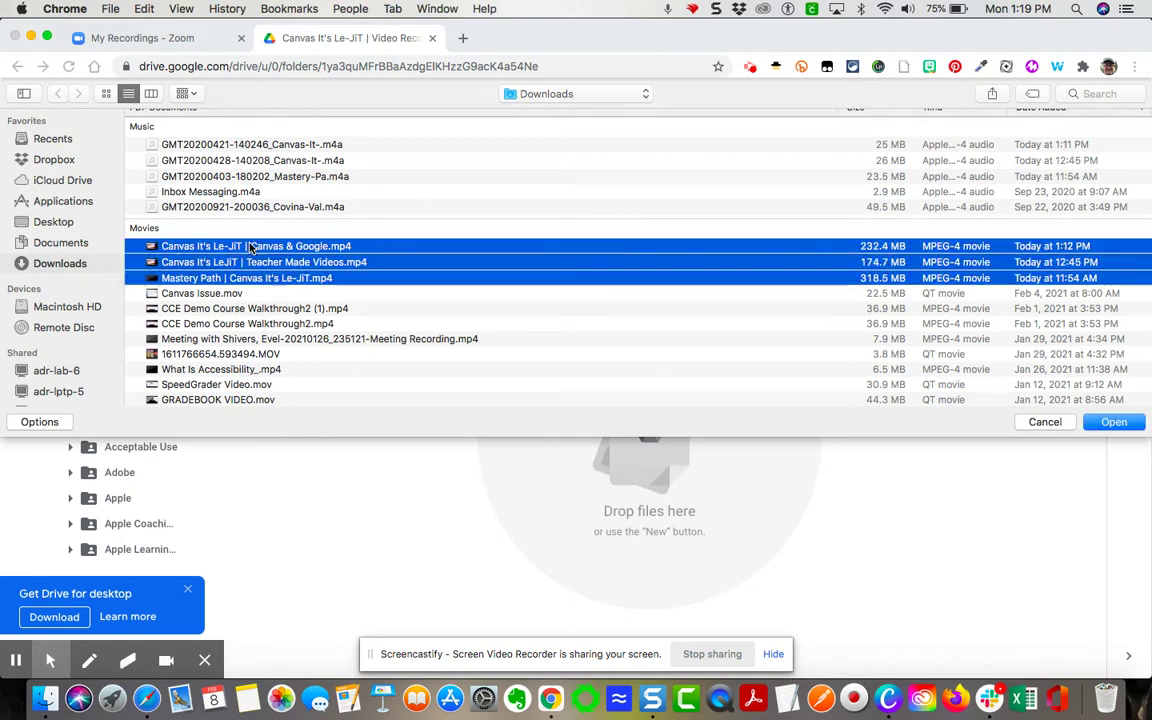
key(shift+Down)
key(shift+Down)
key(shift+Up)
key(shift+Up)
key(shift+Up)
key(shift+Up)
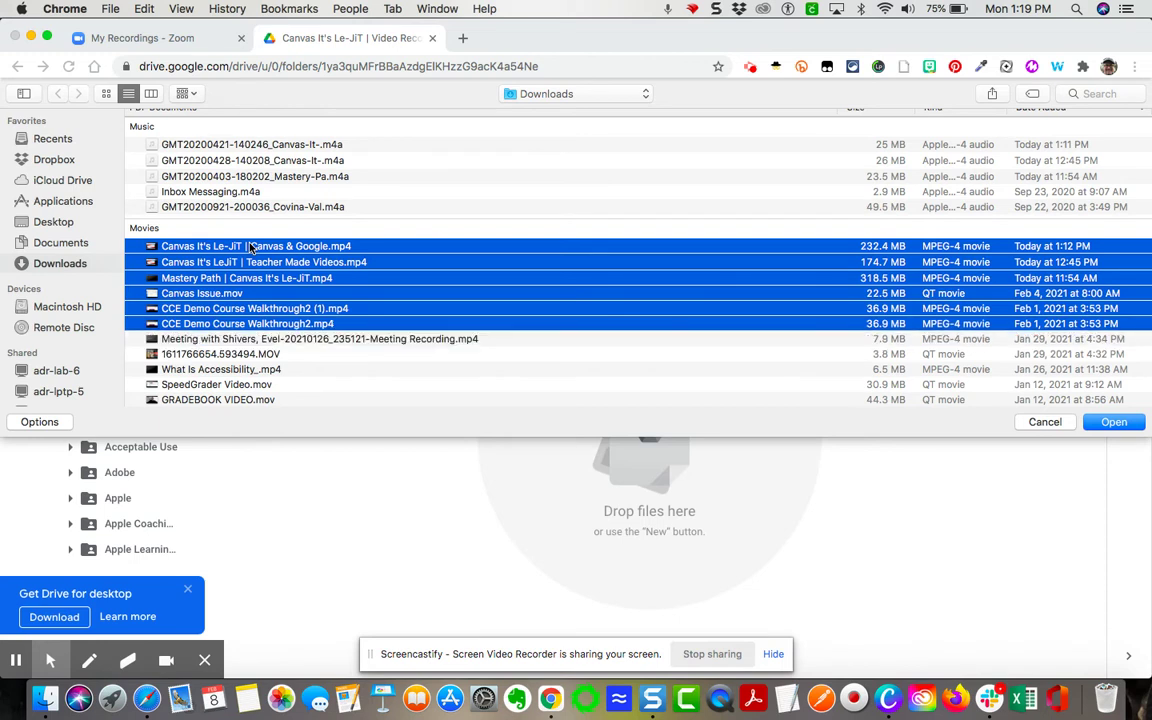
key(shift+Up)
key(shift+Up)
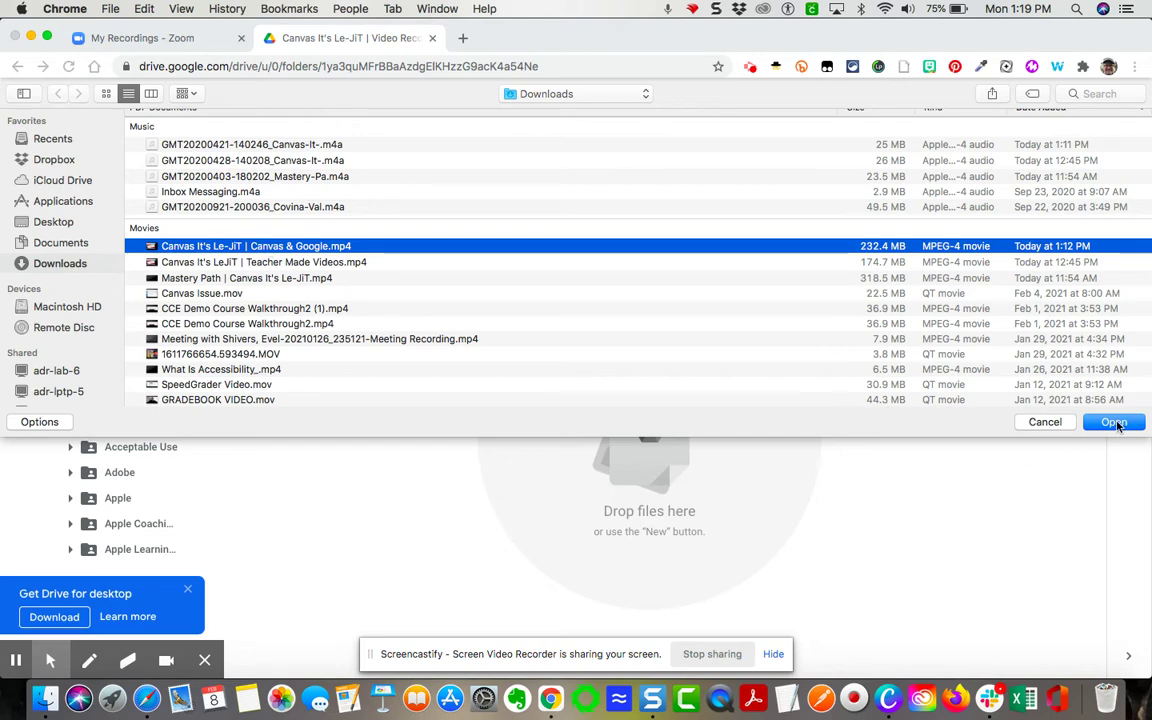
click(1115, 422)
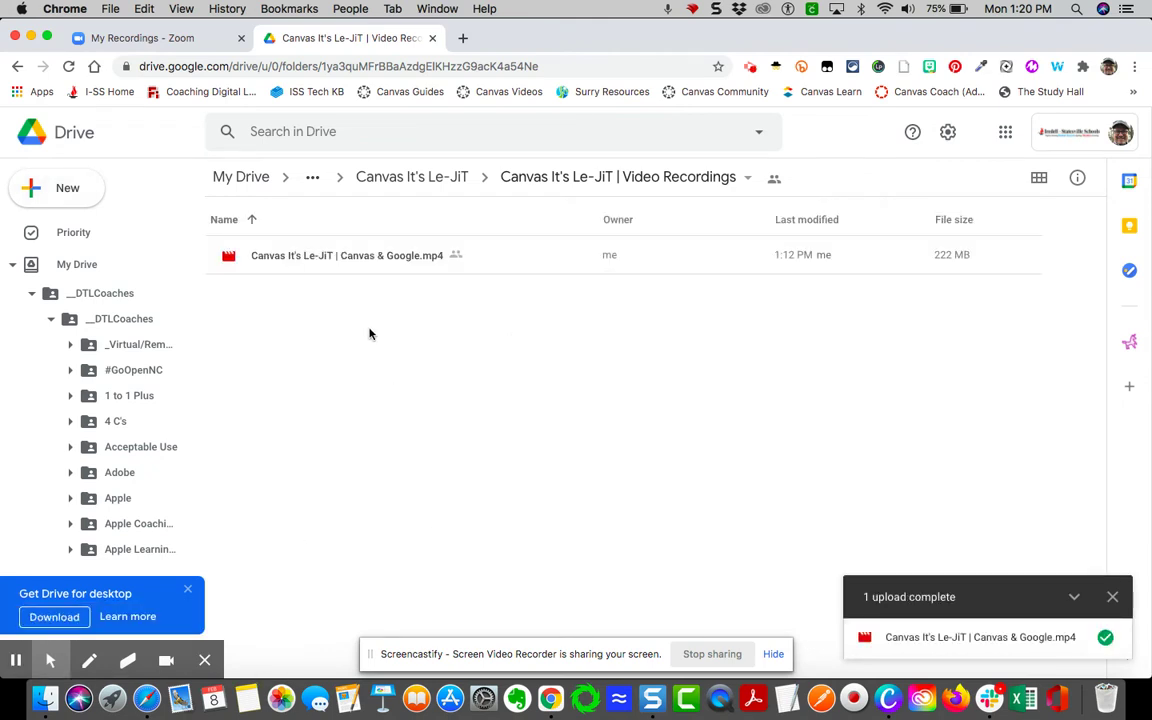
Open the uploaded Canvas & Google video and set its link sharing to "Anyone with the link" as Viewer.
click(347, 258)
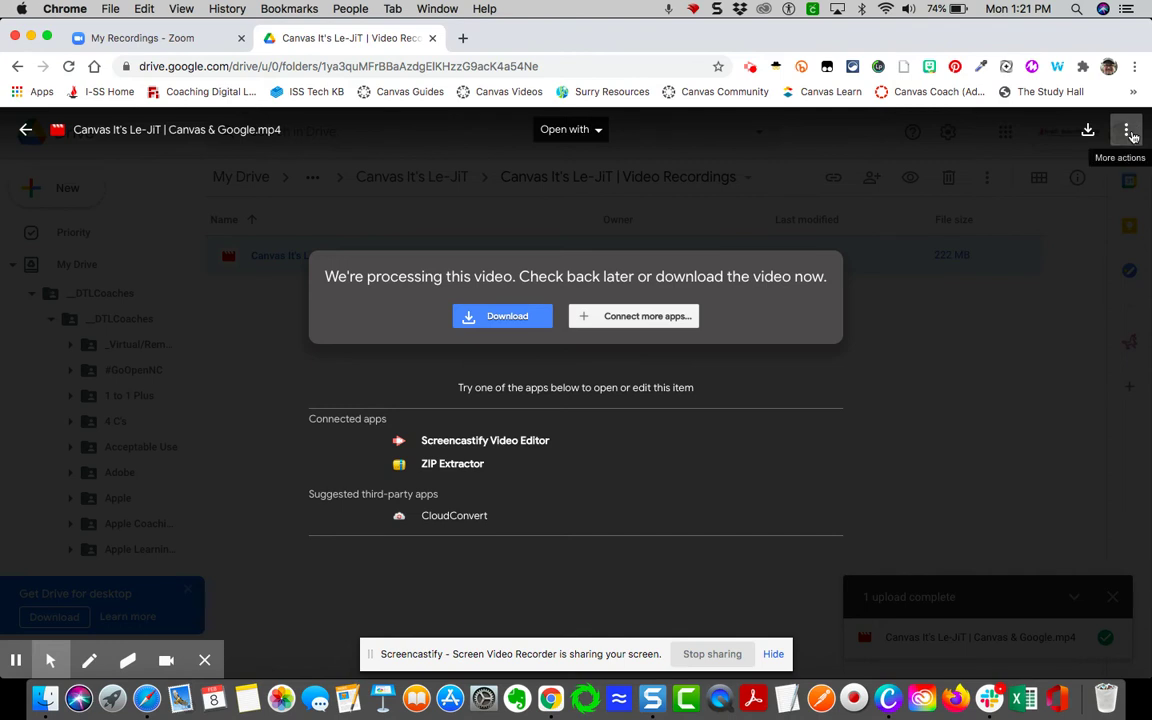
click(1127, 131)
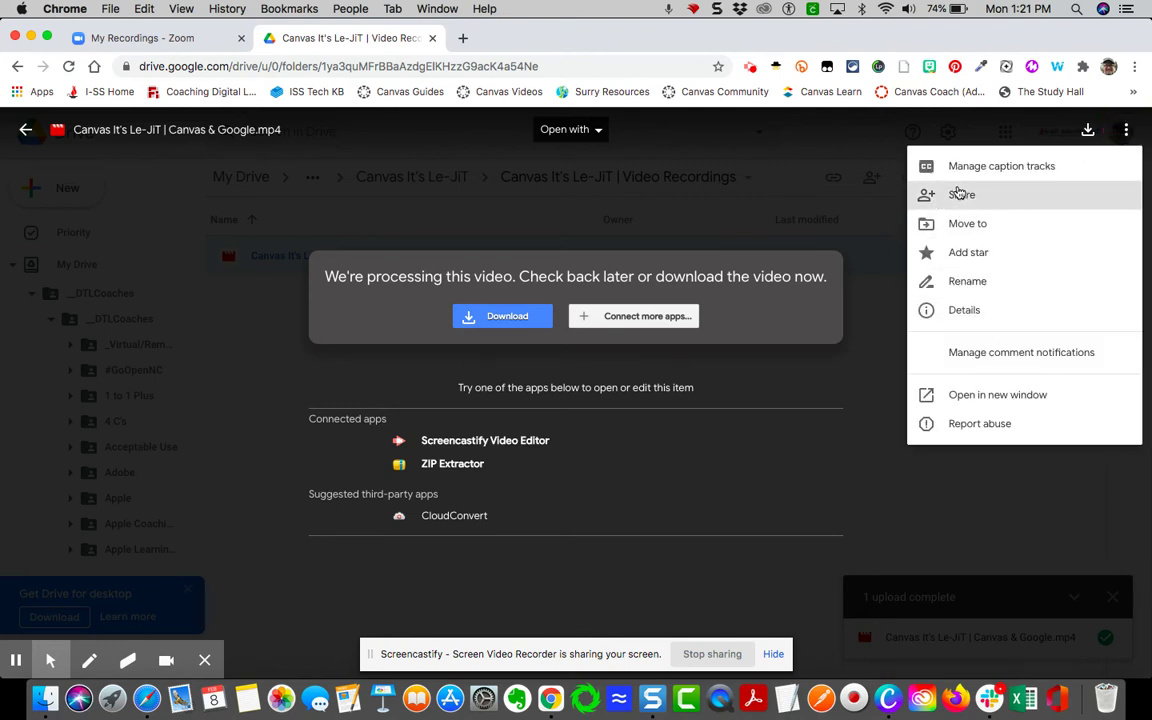
click(960, 197)
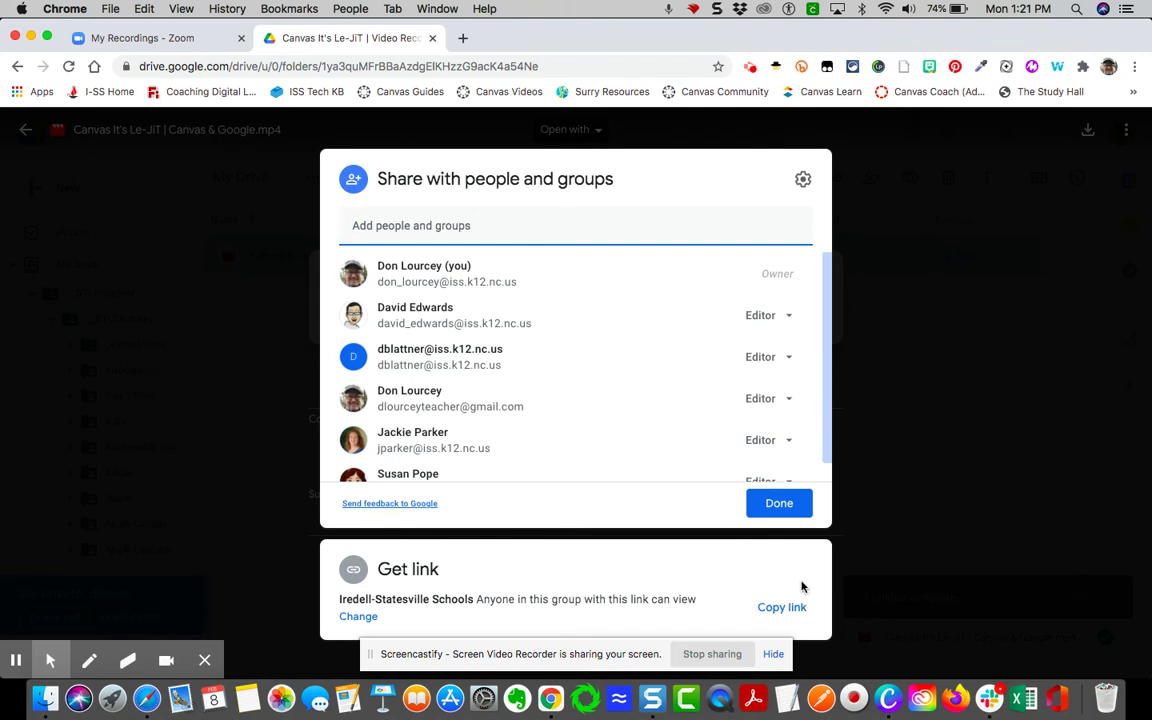
click(349, 616)
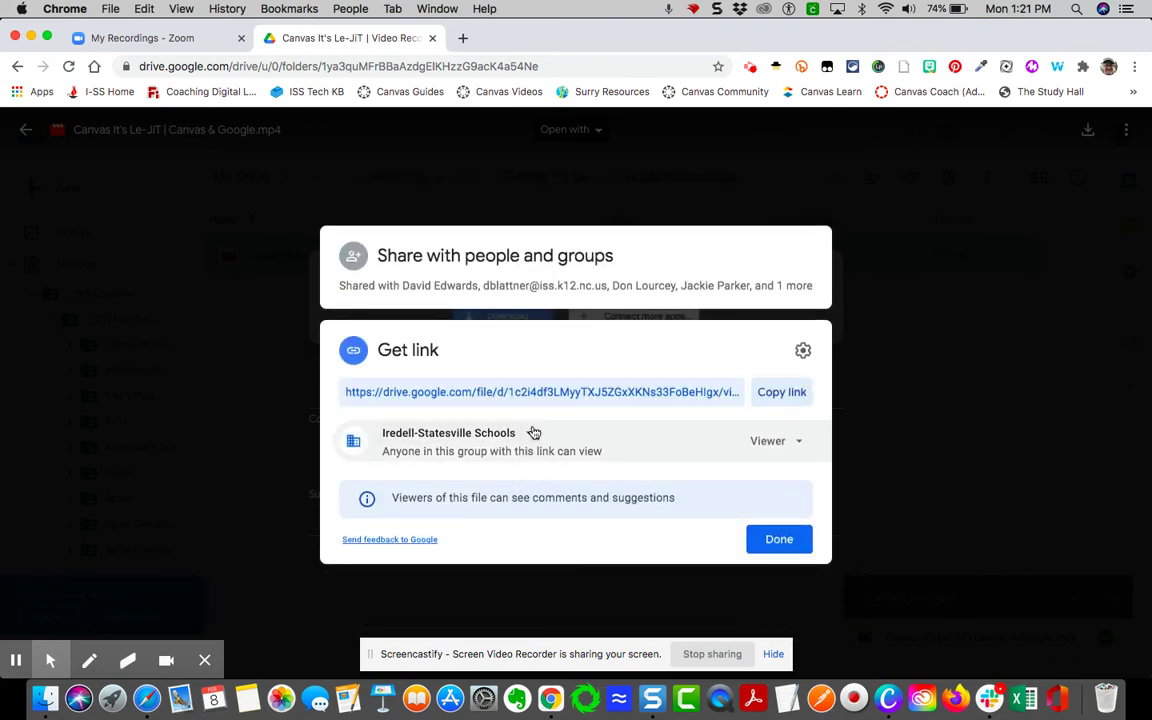
click(530, 434)
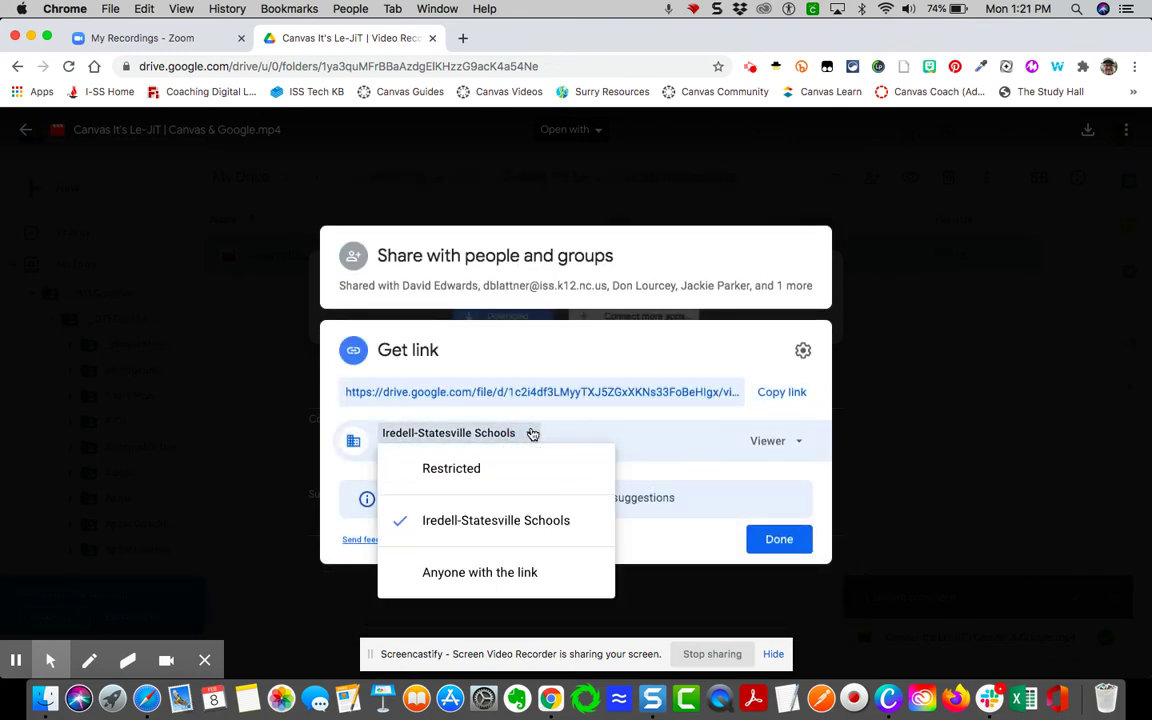
click(497, 573)
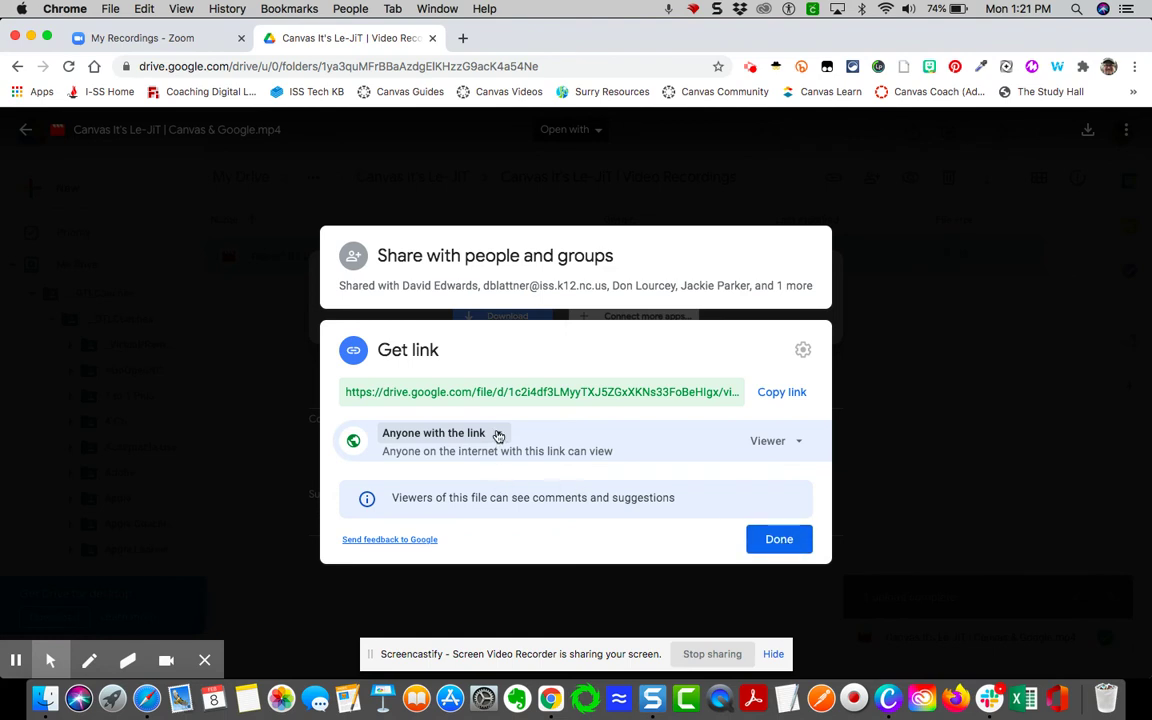
click(455, 433)
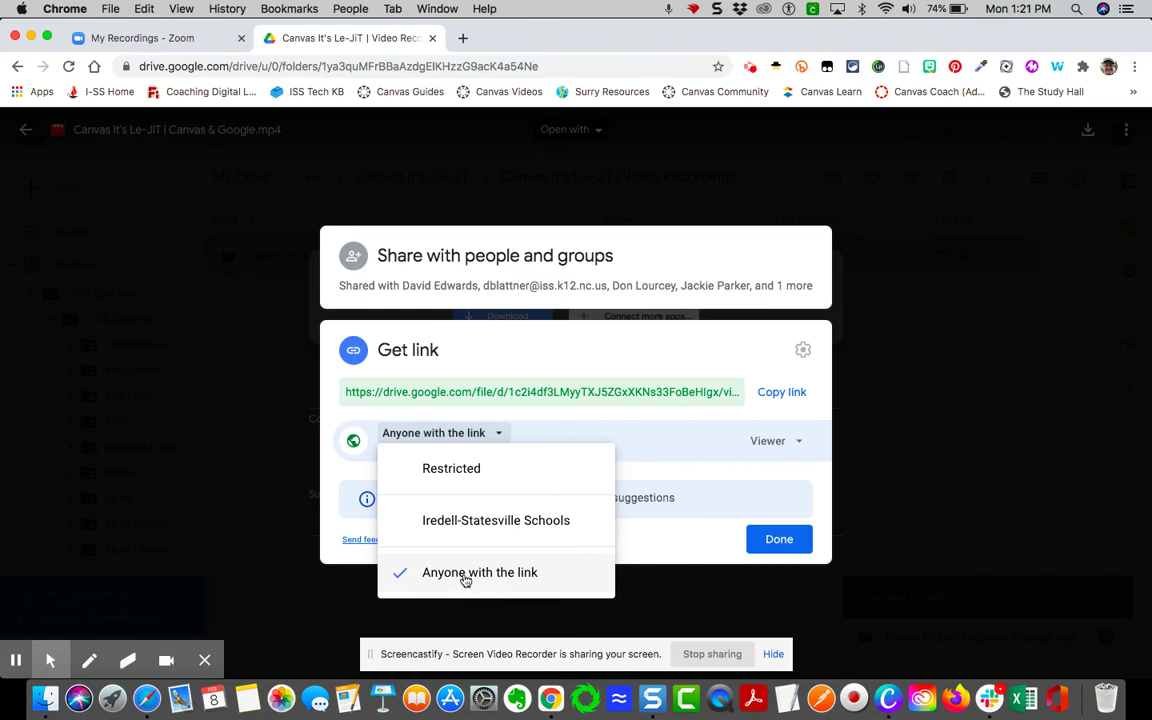
click(793, 539)
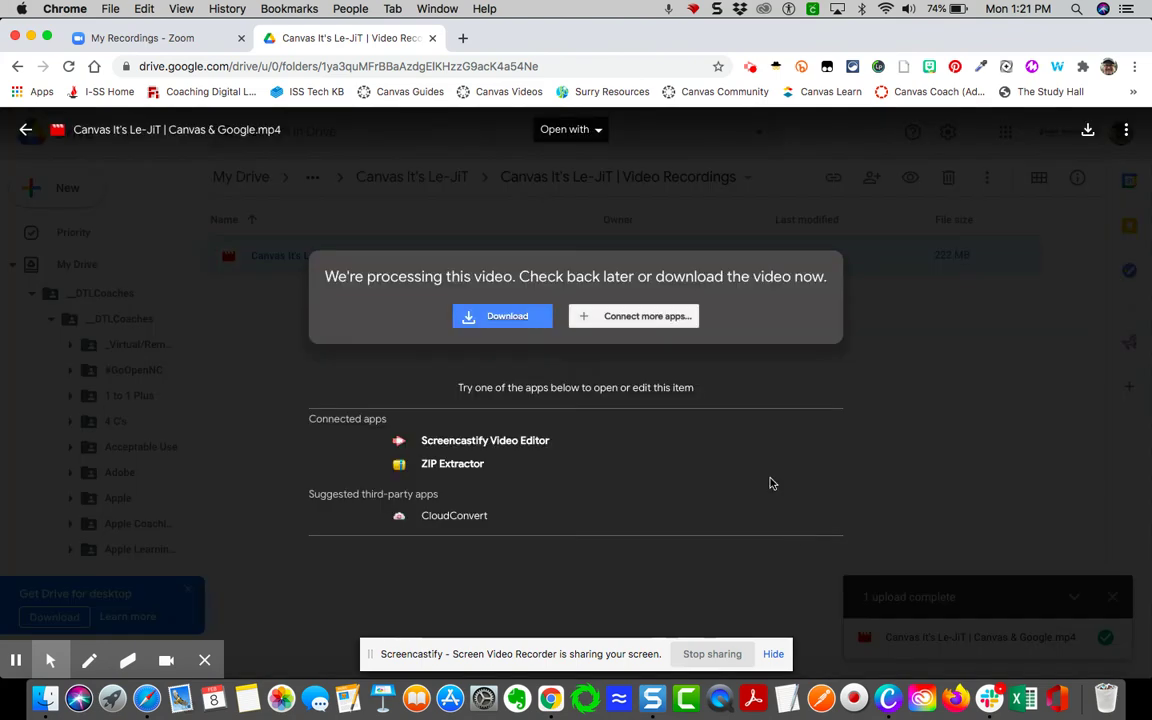
Reopen the video's sharing settings to review who can access it and its link.
click(1128, 130)
click(972, 193)
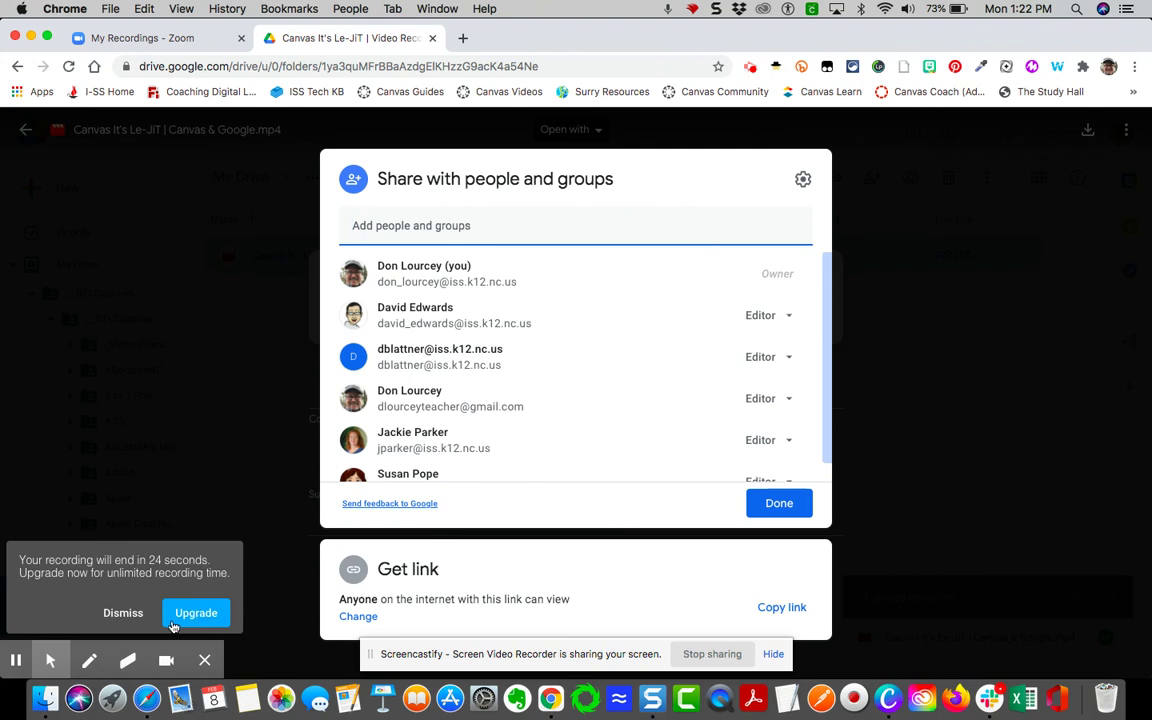
click(122, 578)
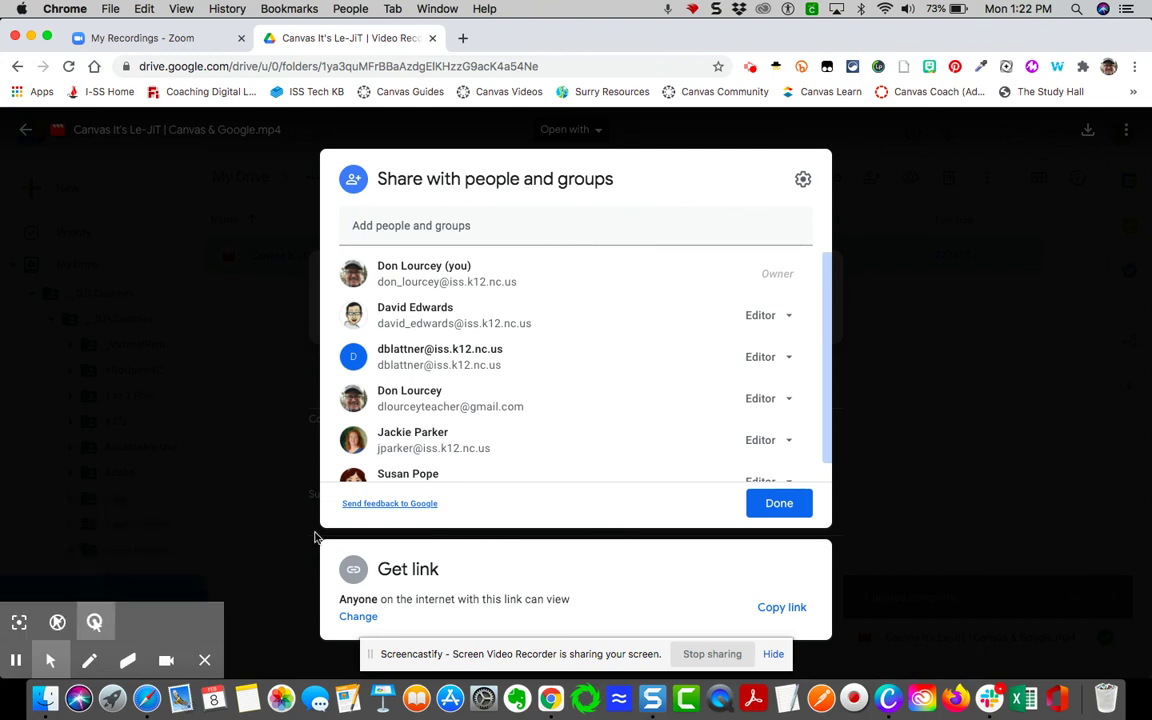